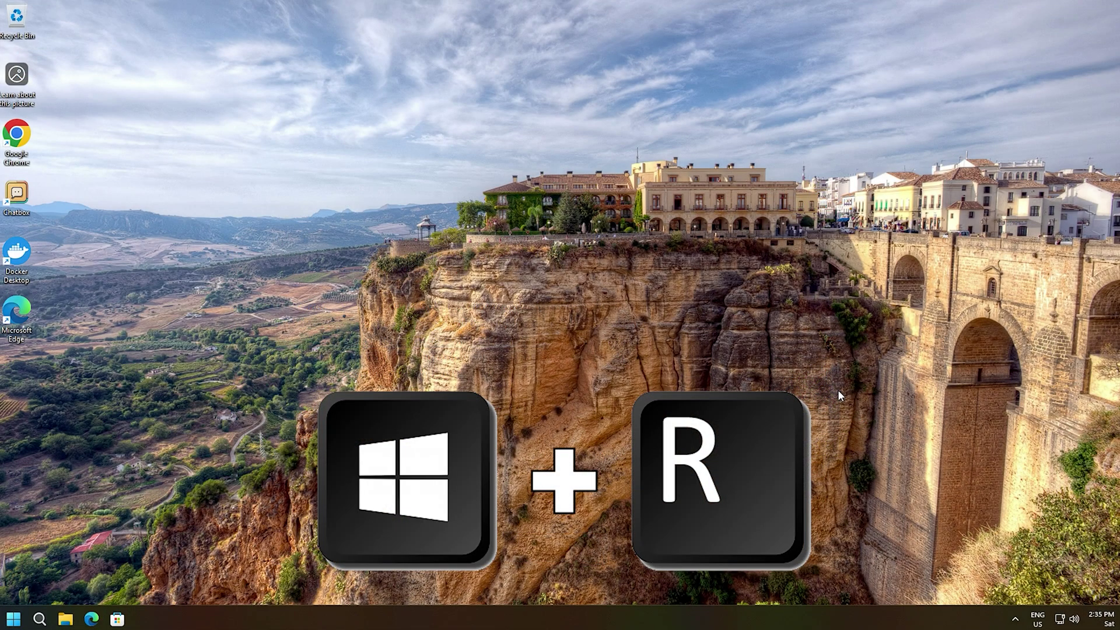
Launch Device Manager by running devmgmt.msc from the Run box.
key("super+r")
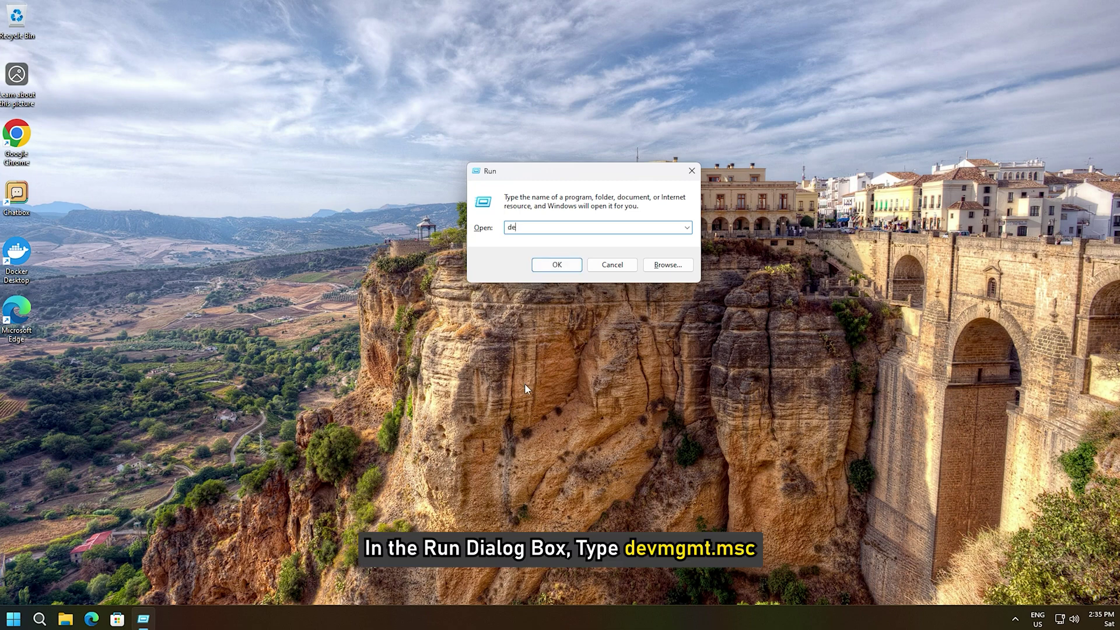
type("vmgmt.msc")
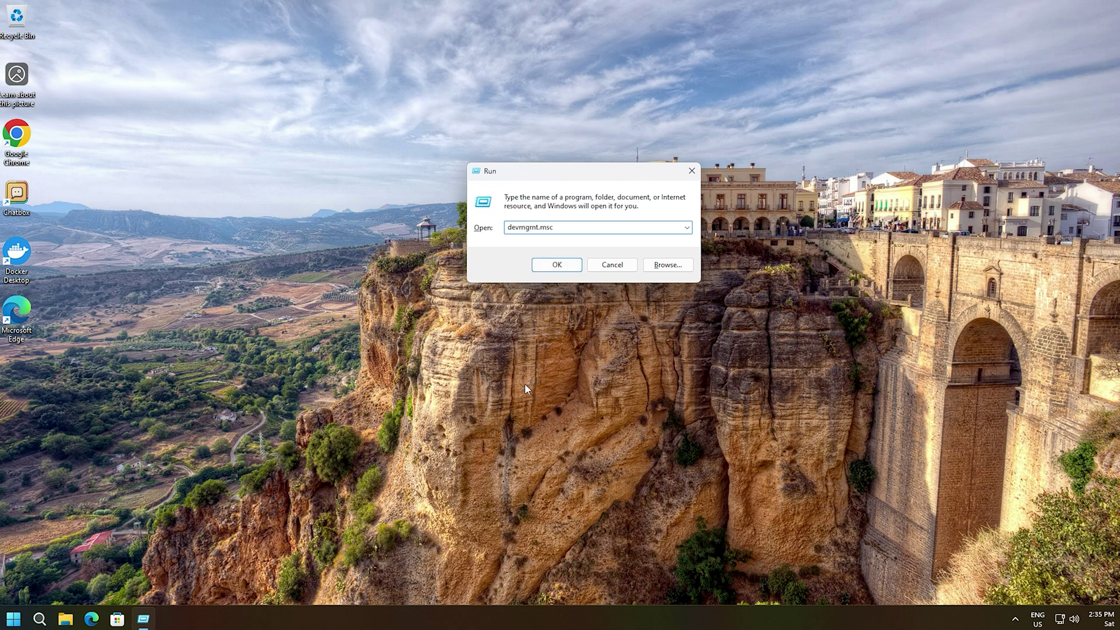
key("Return")
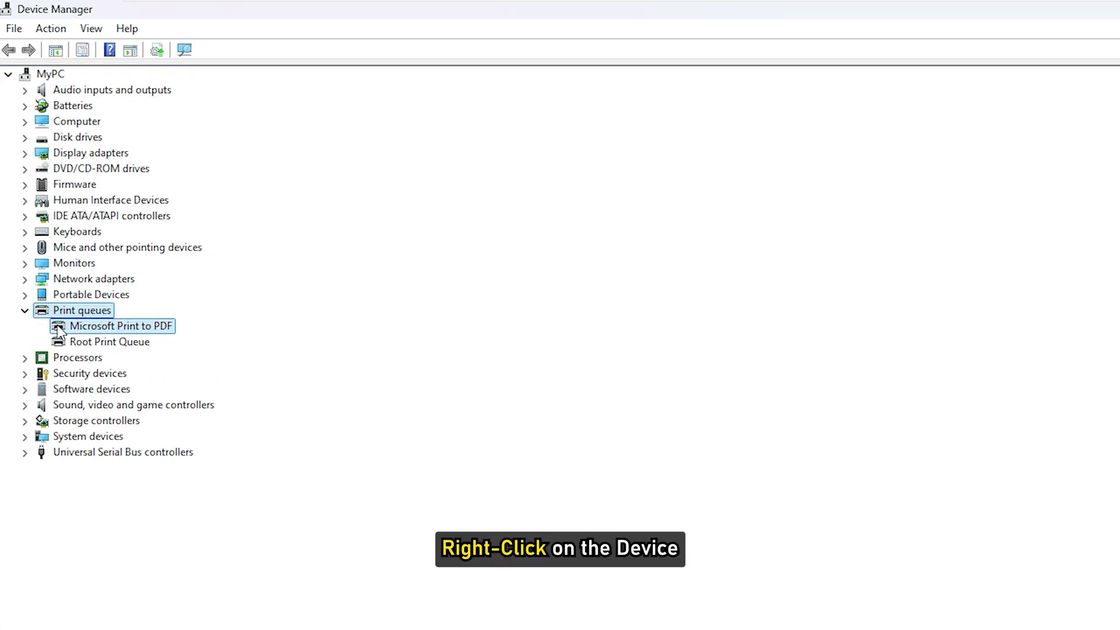
Open the Properties window for Microsoft Print to PDF.
right_click(59, 328)
left_click(137, 430)
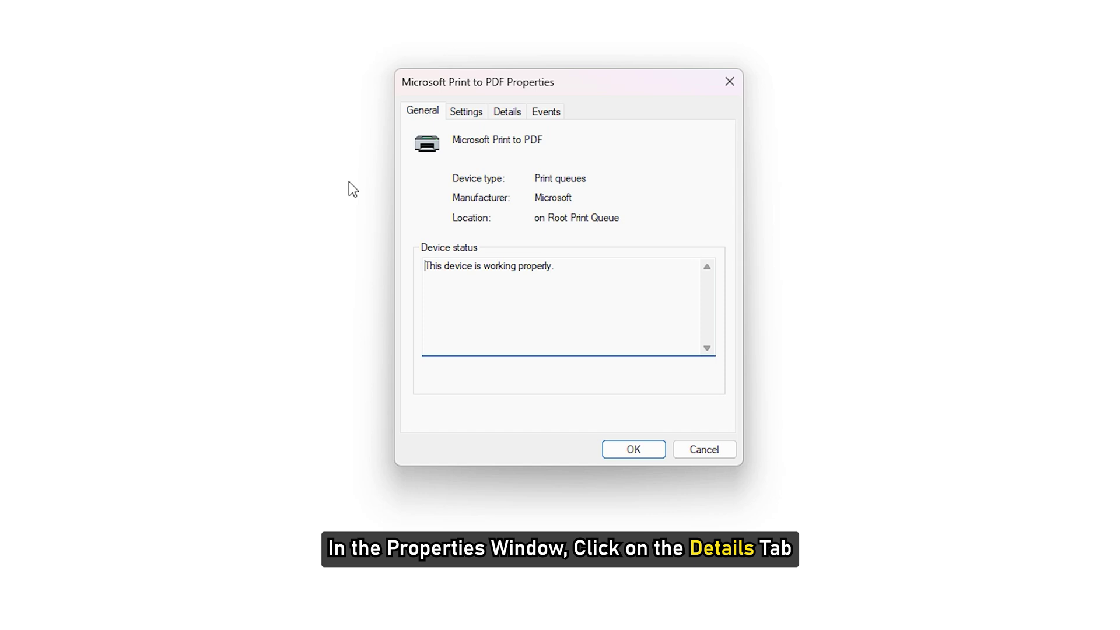
Copy the GUID hardware ID from the Details tab's Hardware Ids list.
left_click(506, 113)
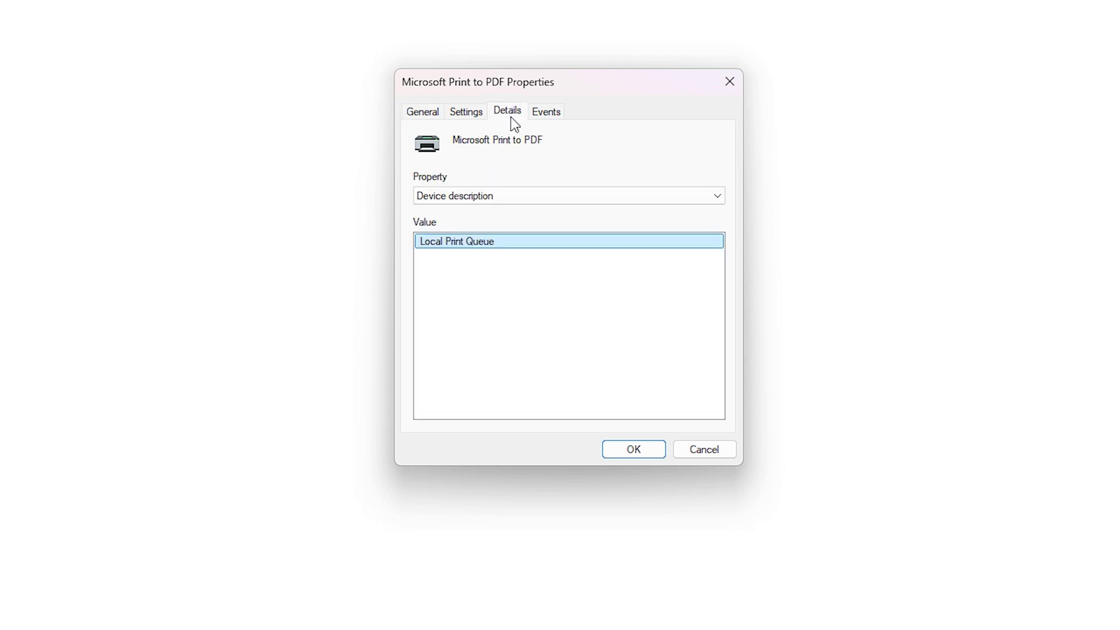
left_click(524, 196)
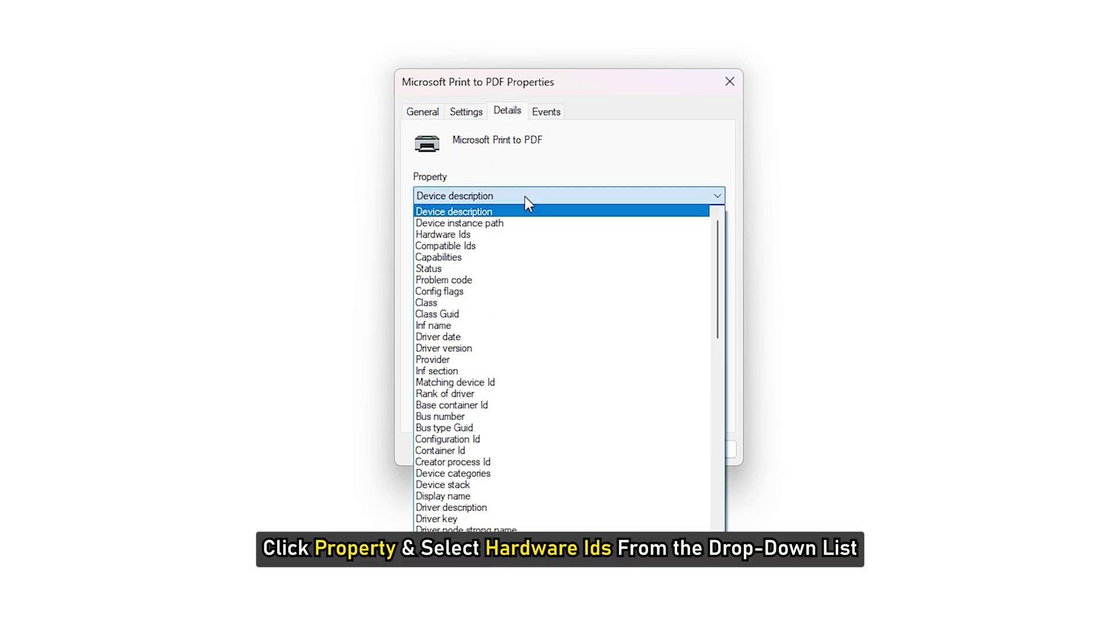
left_click(443, 234)
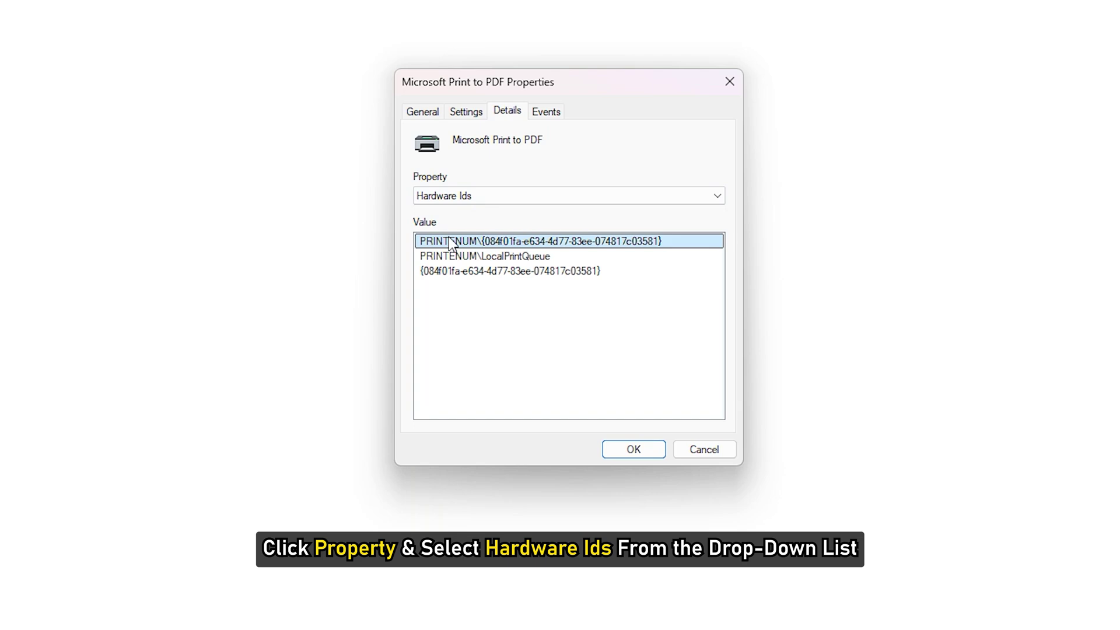
left_click(529, 272)
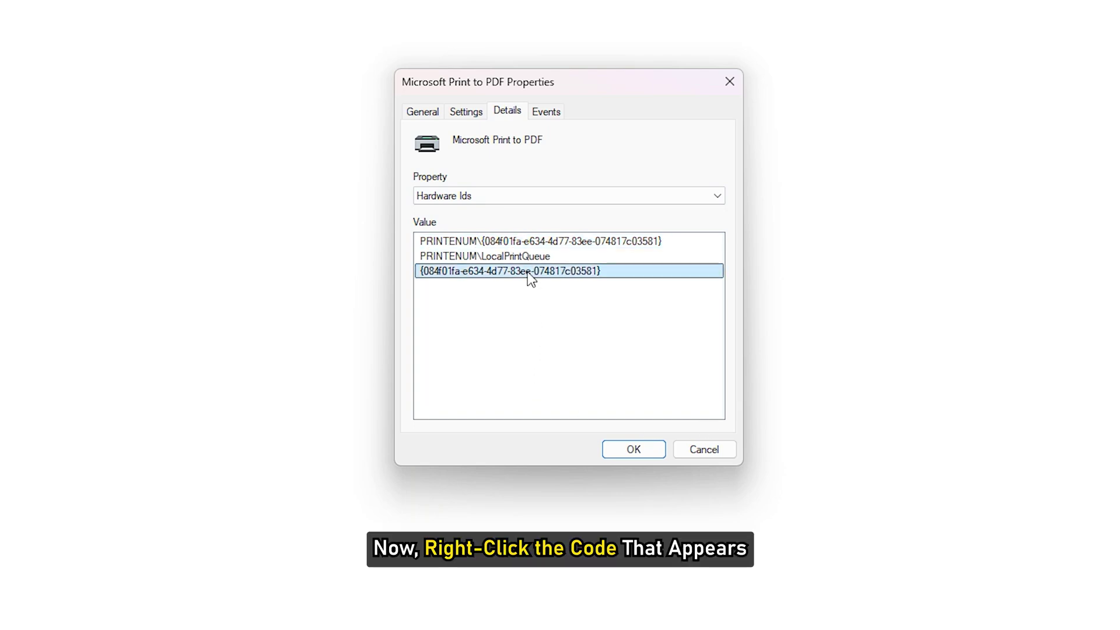
right_click(528, 273)
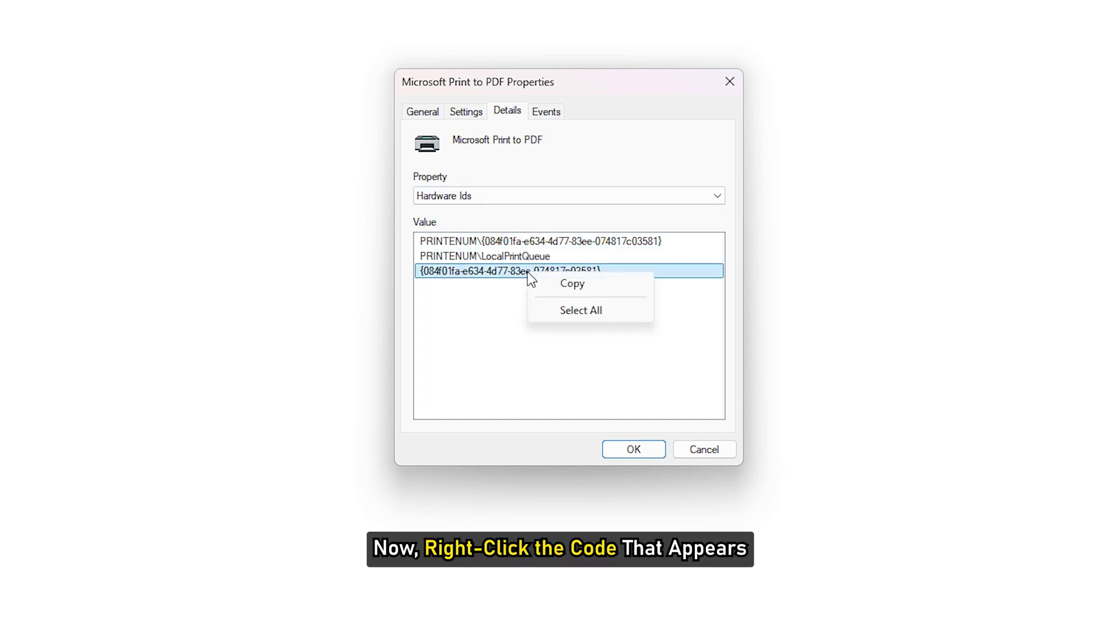
left_click(580, 283)
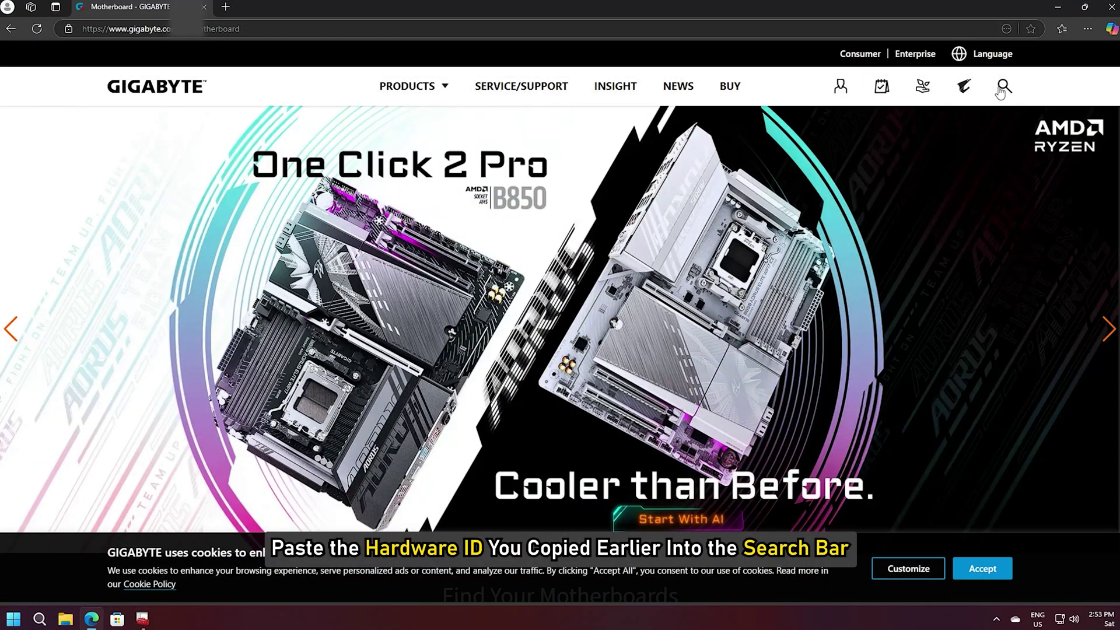
Run a GIGABYTE site search for hardware ID {084f01fa-e634-4d77-83ee-074817c03581}.
left_click(1001, 89)
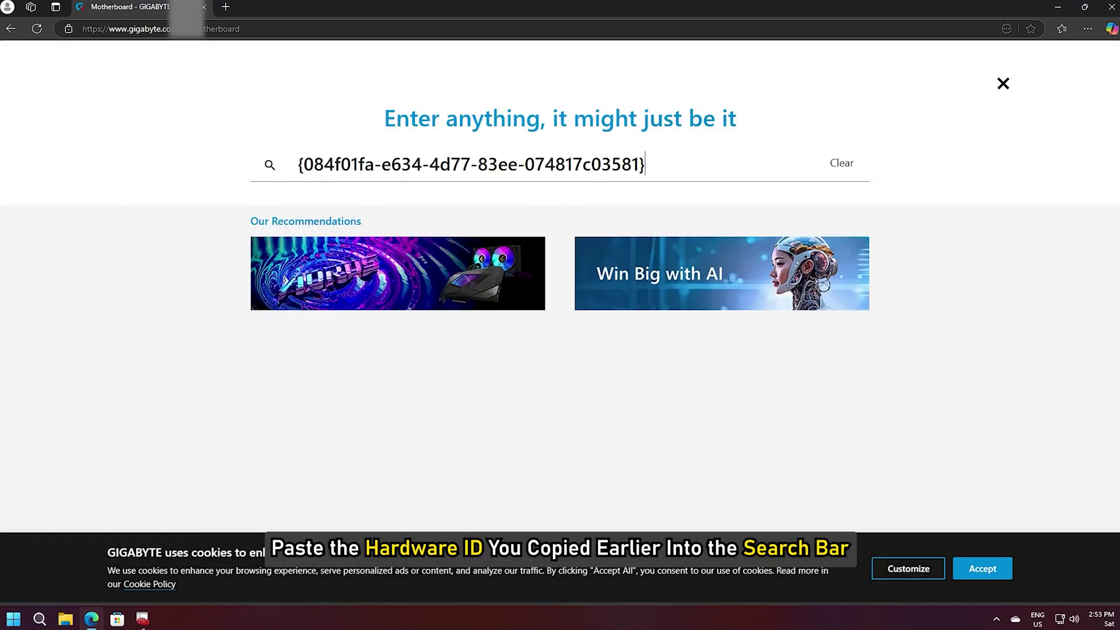
key("Return")
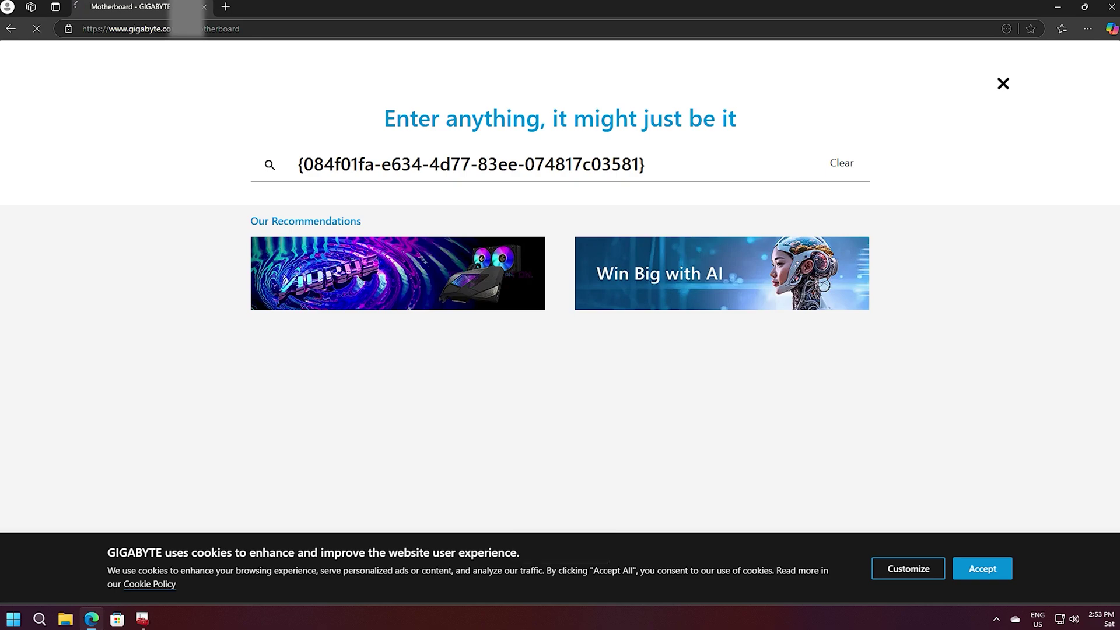